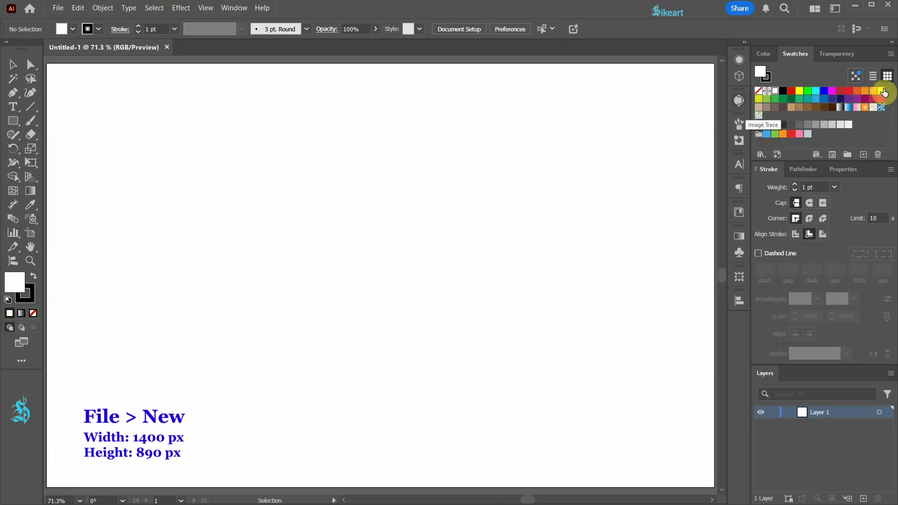
- Draw a yellow square with no outline near the artboard's top-left
left_click(884, 93)
left_click(29, 298)
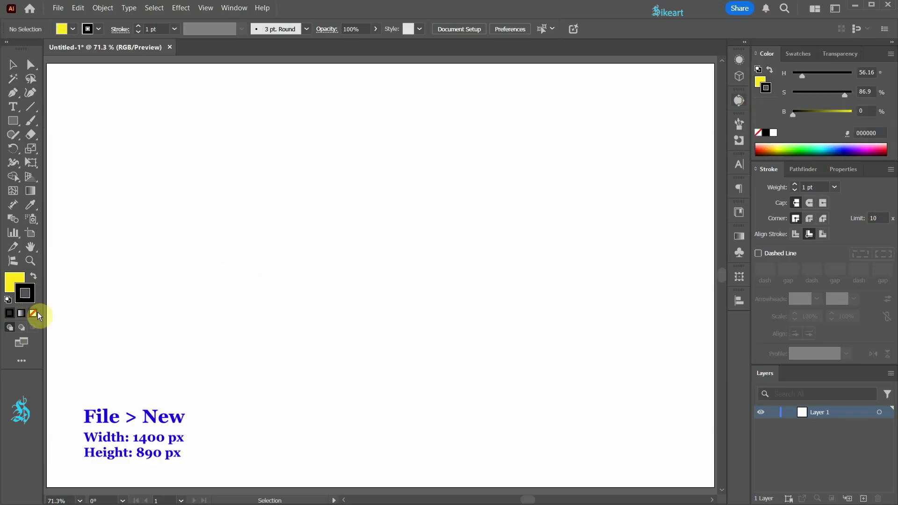
left_click(33, 313)
left_click(14, 276)
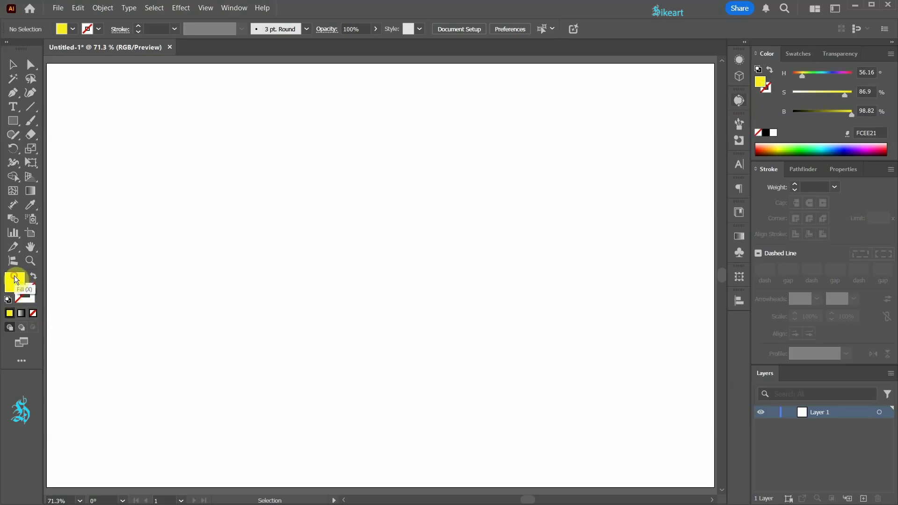
key("m")
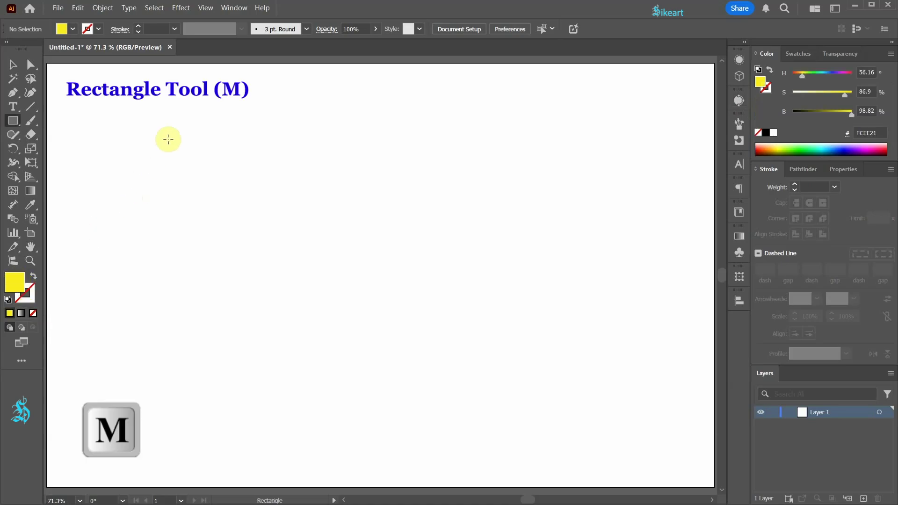
left_click_drag(146, 120, 257, 230)
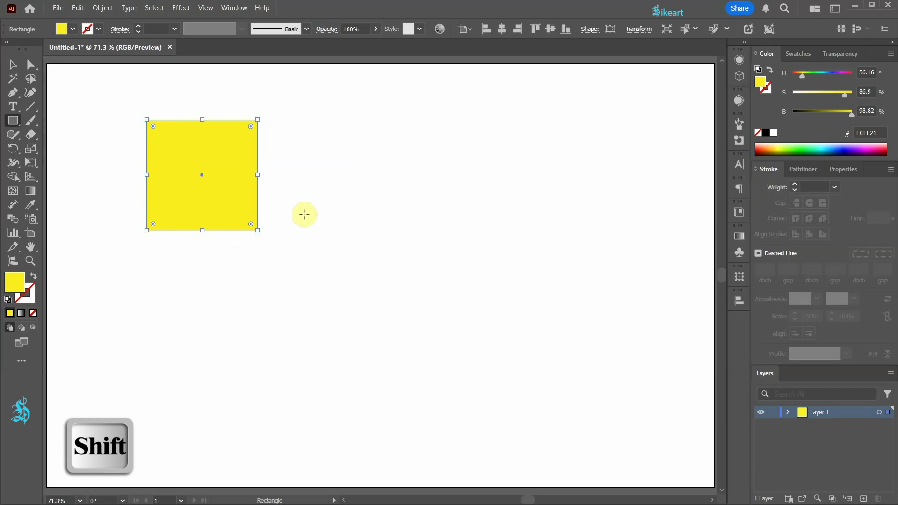
- Delete the square's top-right anchor point to leave a right triangle
key("minus")
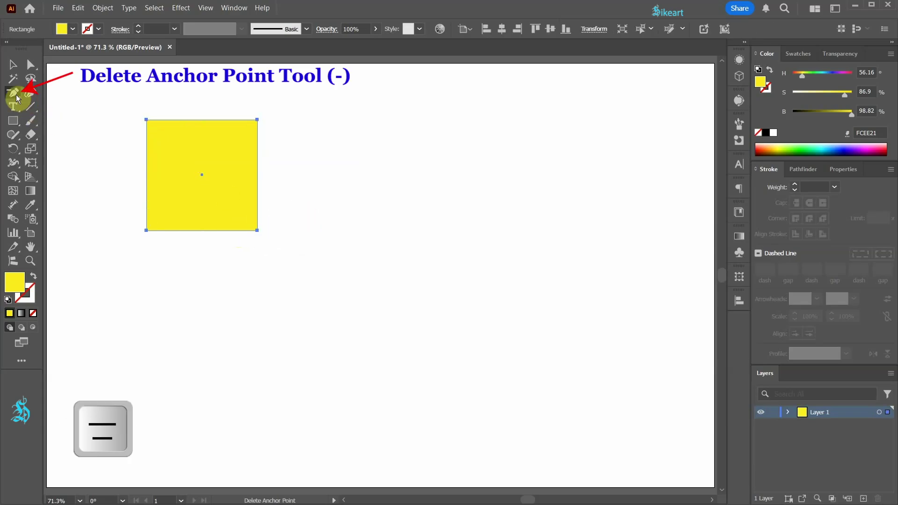
left_click(257, 120)
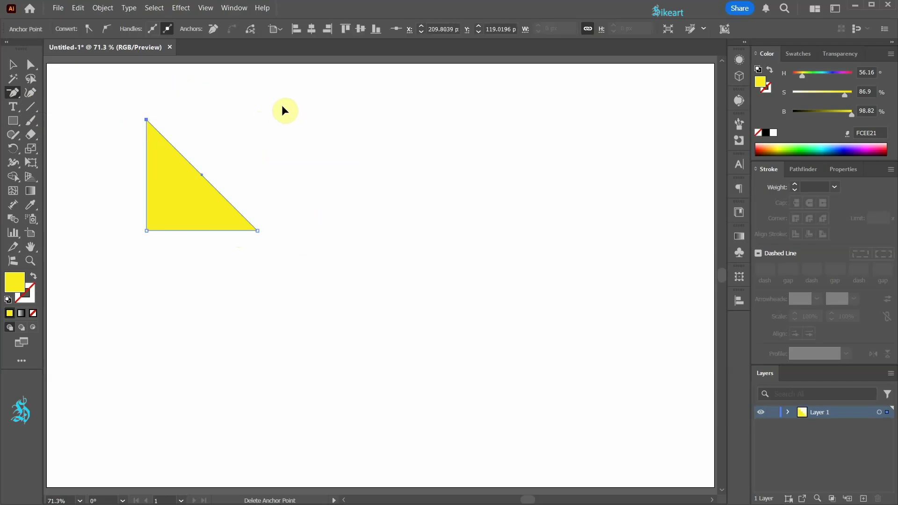
key("v")
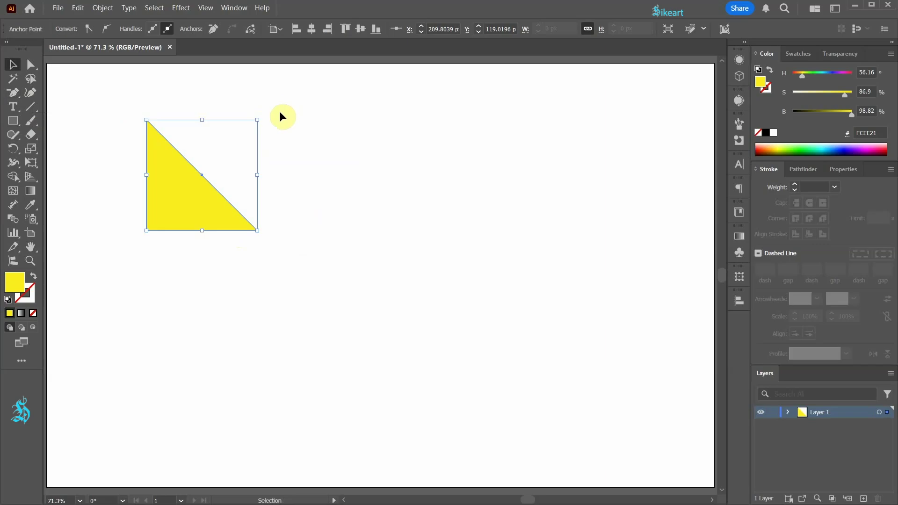
- Paste a copy of the triangle in front, colour it blue and rotate it 180°
key("ctrl+c")
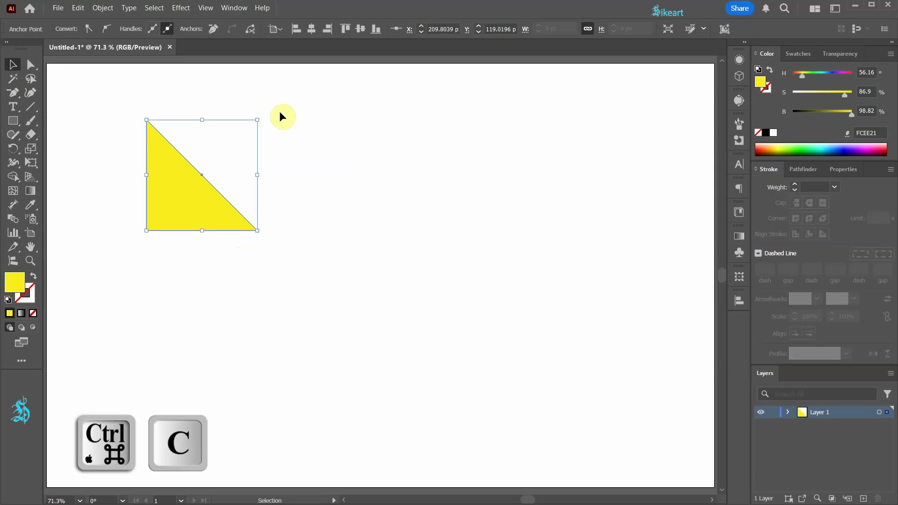
key("a")
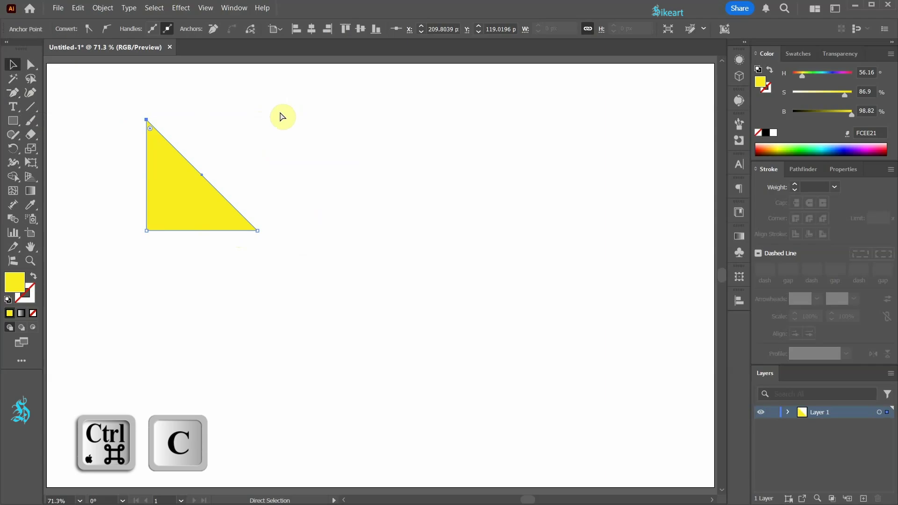
key("ctrl+f")
key("ctrl+f")
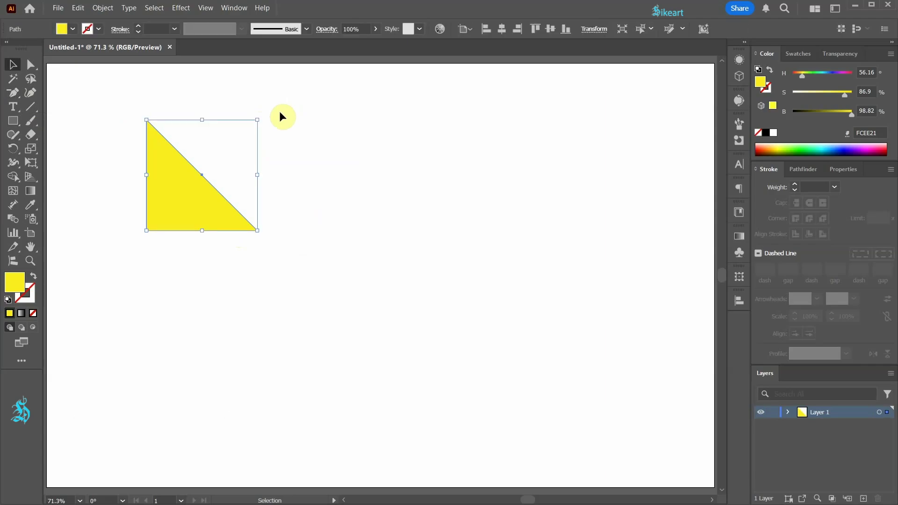
left_click(802, 56)
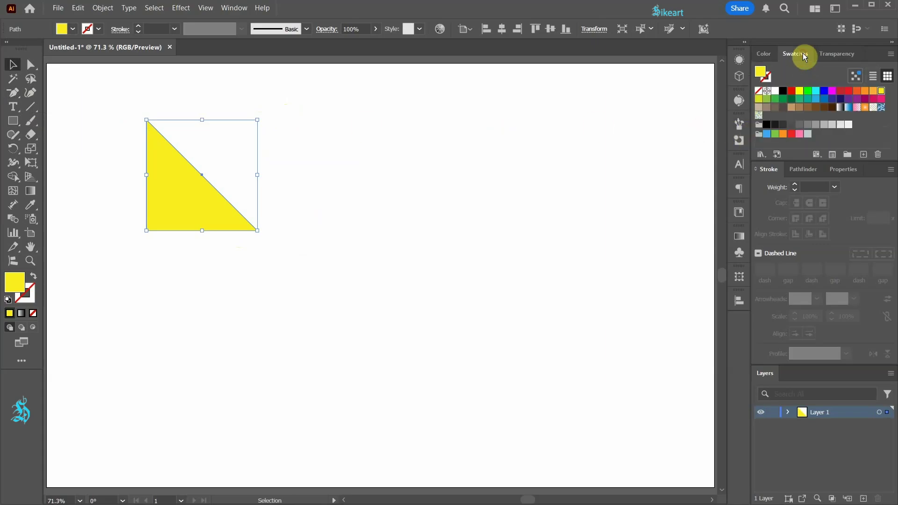
left_click(823, 99)
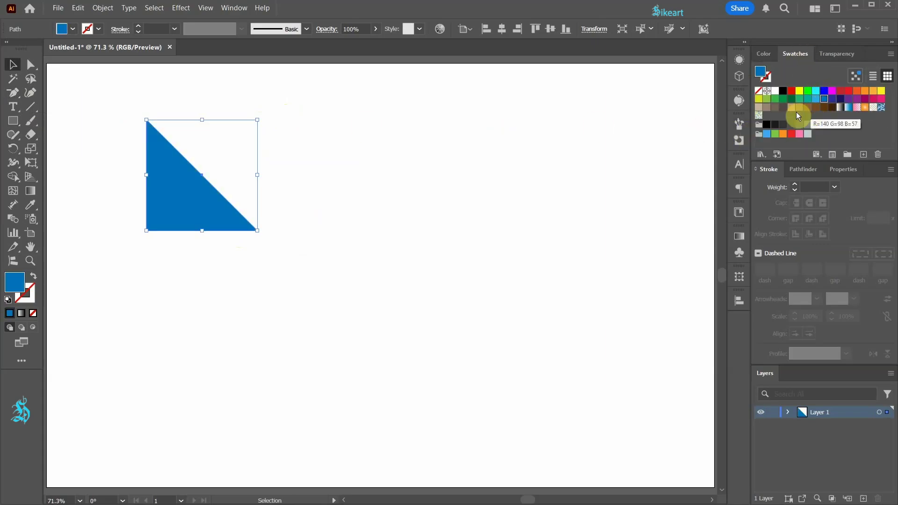
left_click_drag(260, 117, 128, 295)
- With Smart Guides on, duplicate the square to the right, then duplicate the pair straight down
left_click(208, 9)
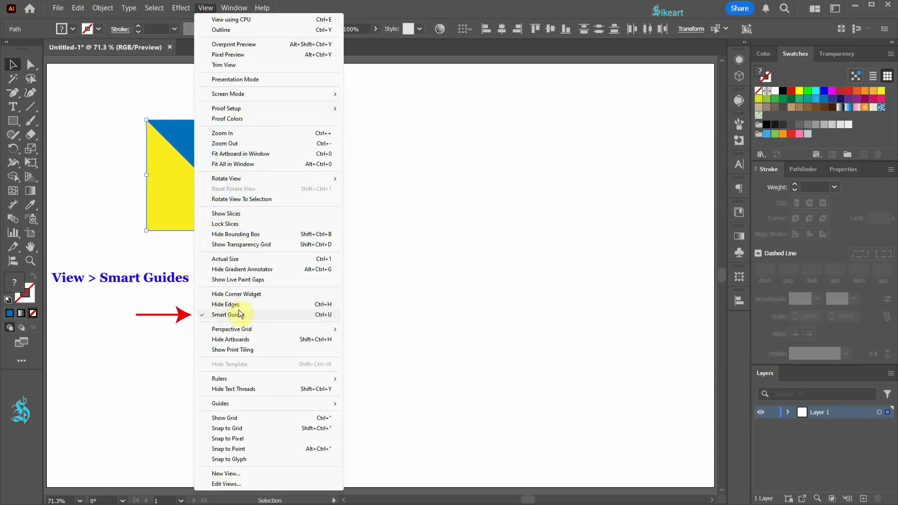
left_click(389, 57)
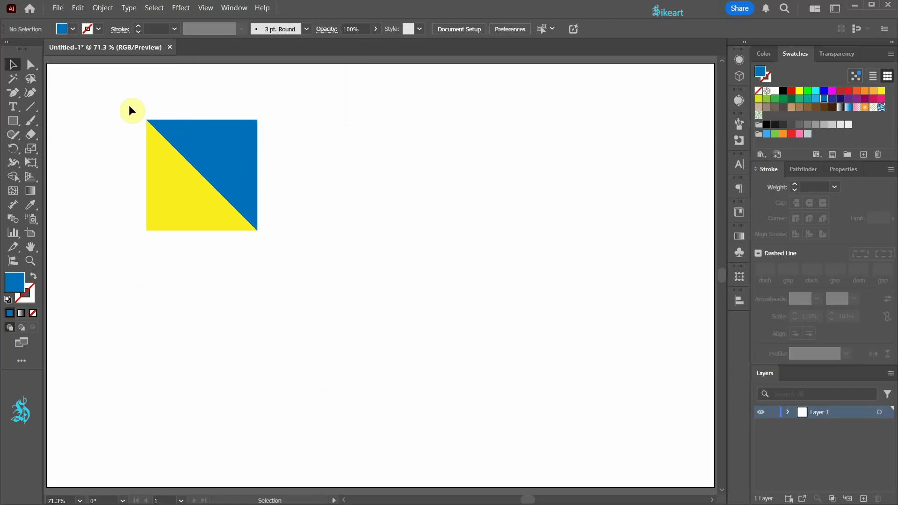
left_click_drag(236, 182, 345, 166)
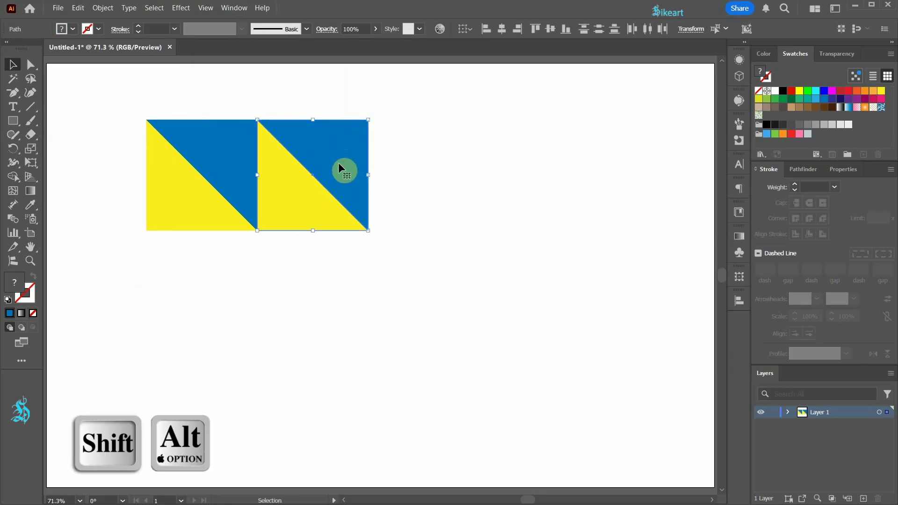
left_click_drag(130, 102, 403, 251)
left_click_drag(339, 222, 338, 333)
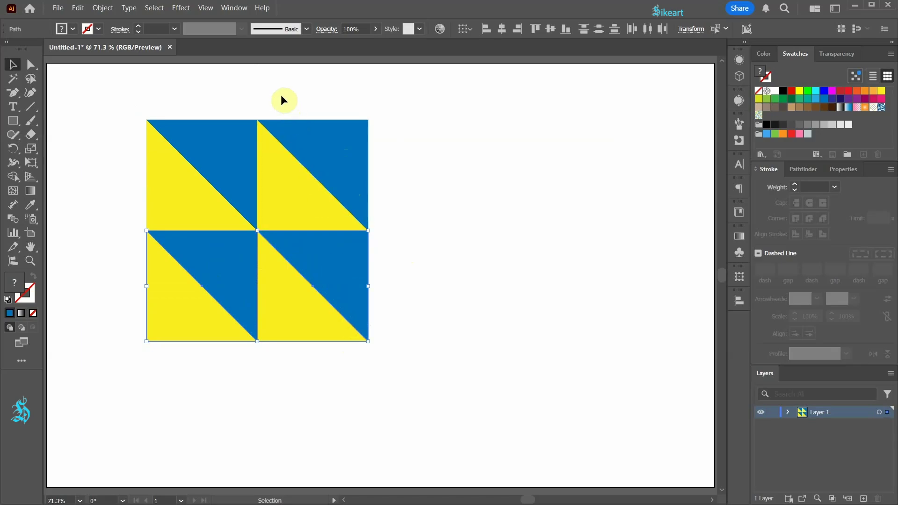
- Rotate the top-right, bottom-left and bottom-right tiles so the yellow halves form a V chevron
left_click_drag(282, 99, 389, 120)
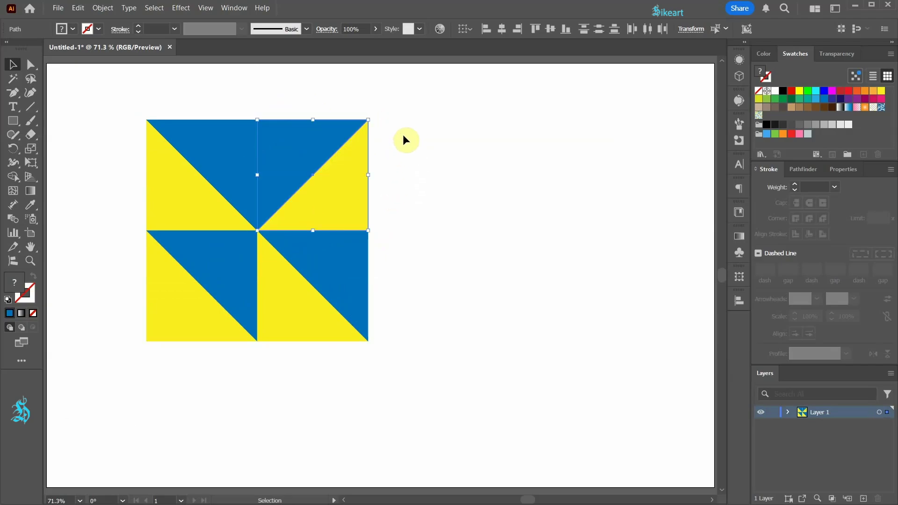
mouse_move(114, 244)
left_mouse_down()
mouse_move(168, 268)
mouse_move(233, 348)
mouse_move(267, 334)
mouse_move(285, 300)
mouse_move(281, 245)
mouse_move(222, 193)
mouse_move(119, 199)
left_mouse_up()
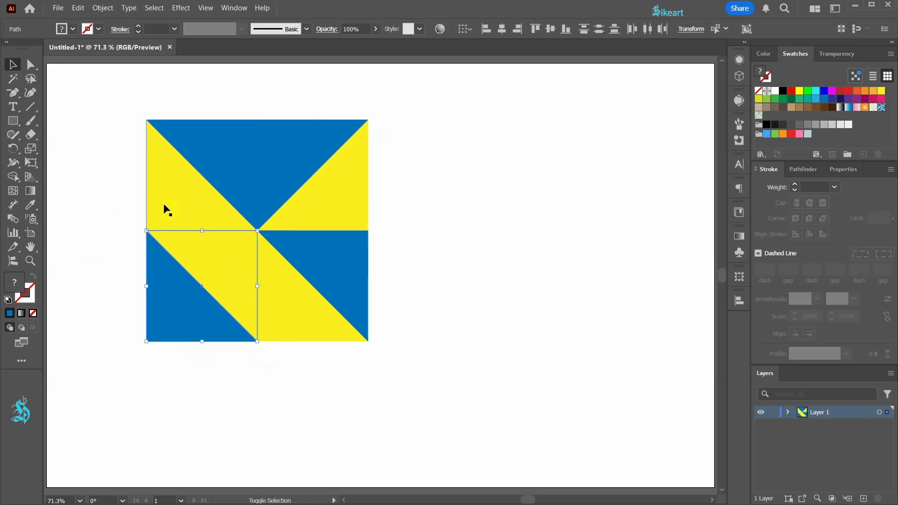
left_click_drag(405, 353, 322, 296)
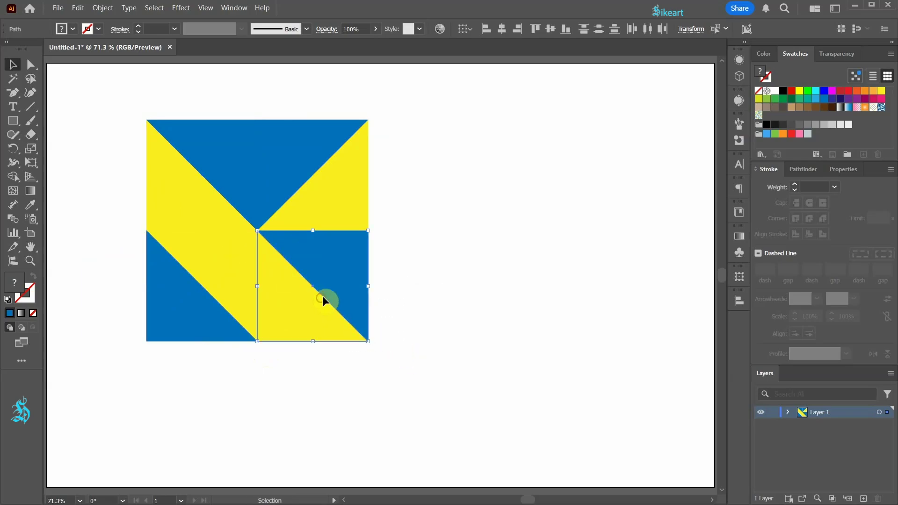
left_click_drag(372, 229, 350, 348)
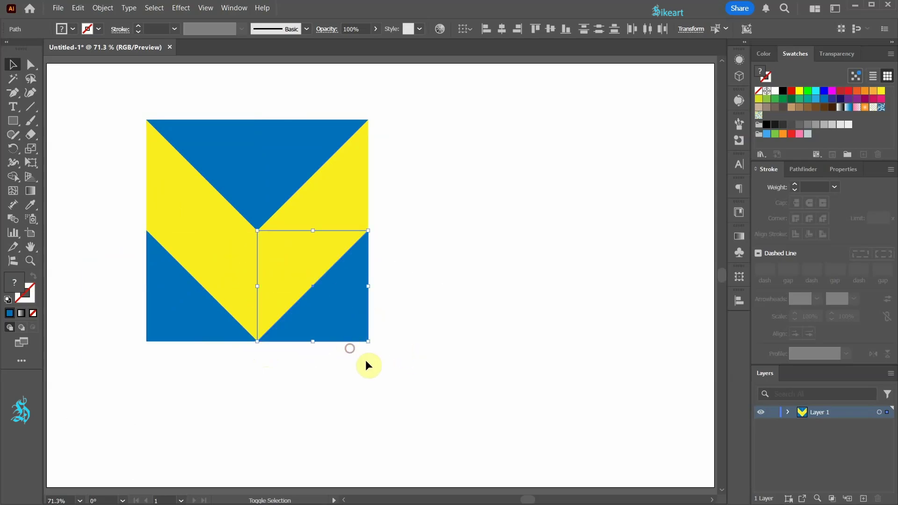
left_click(431, 366)
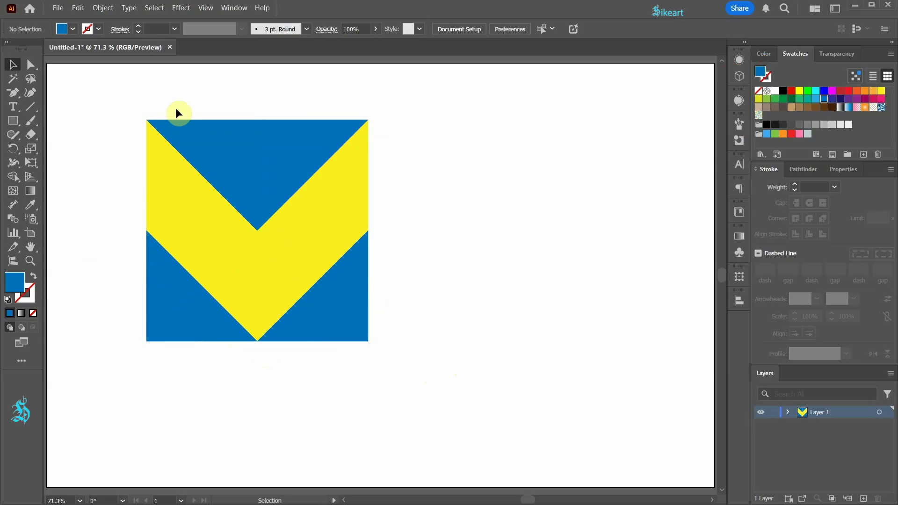
- Drag all four chevron tiles into the Swatches panel as a new pattern swatch
key("v")
left_click_drag(122, 96, 417, 391)
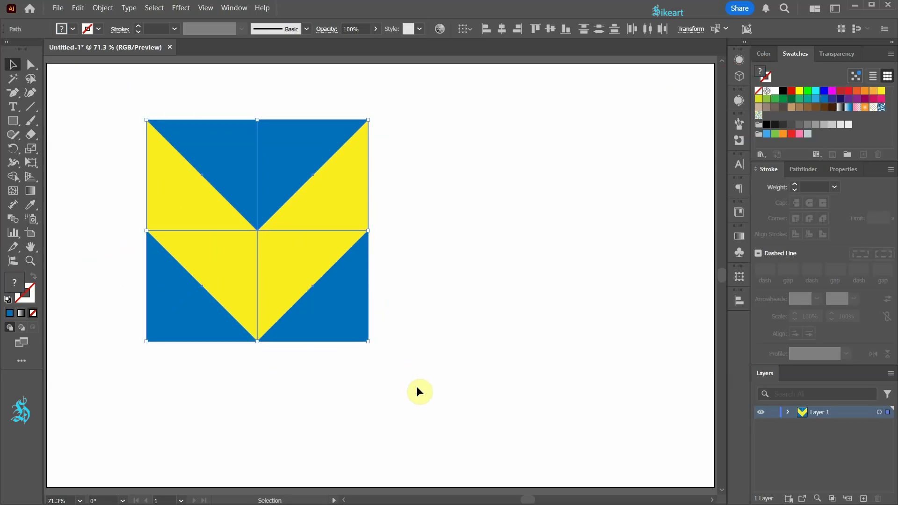
left_click_drag(297, 154, 822, 113)
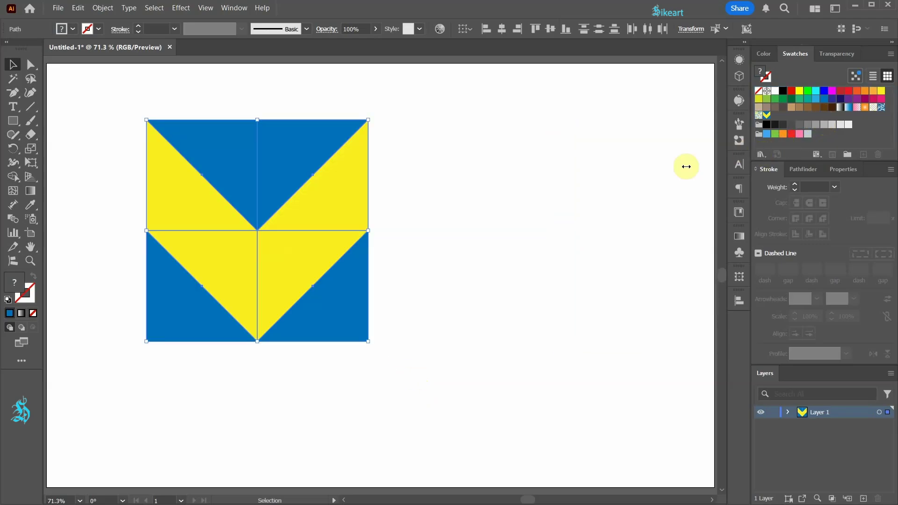
- Move the original chevron artwork off the artboard to the left and fit the artboard in view
scroll(629, 211, "down", 1)
scroll(628, 210, "down", 3)
left_click_drag(473, 255, 365, 253)
key("ctrl+0")
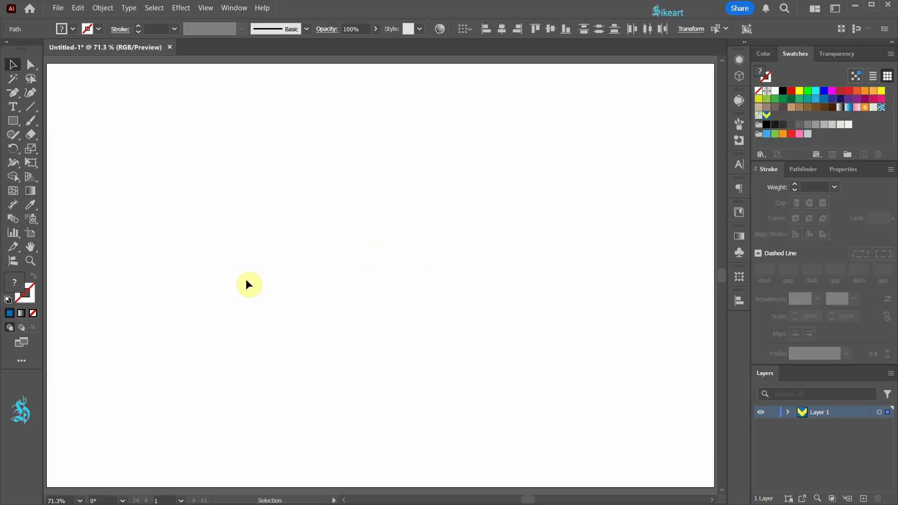
- Draw an artboard-sized rectangle filled with New Pattern Swatch 1, then open that swatch for editing
left_click(70, 70)
key("m")
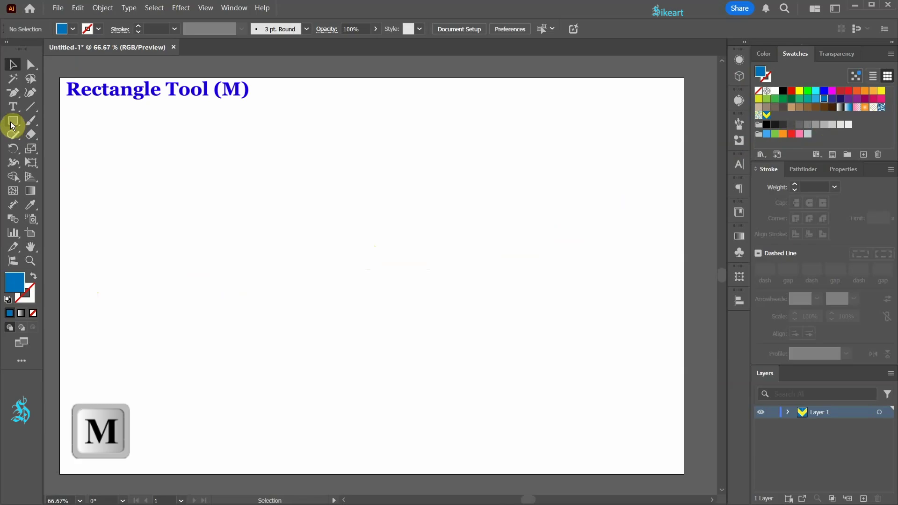
left_click_drag(60, 76, 684, 473)
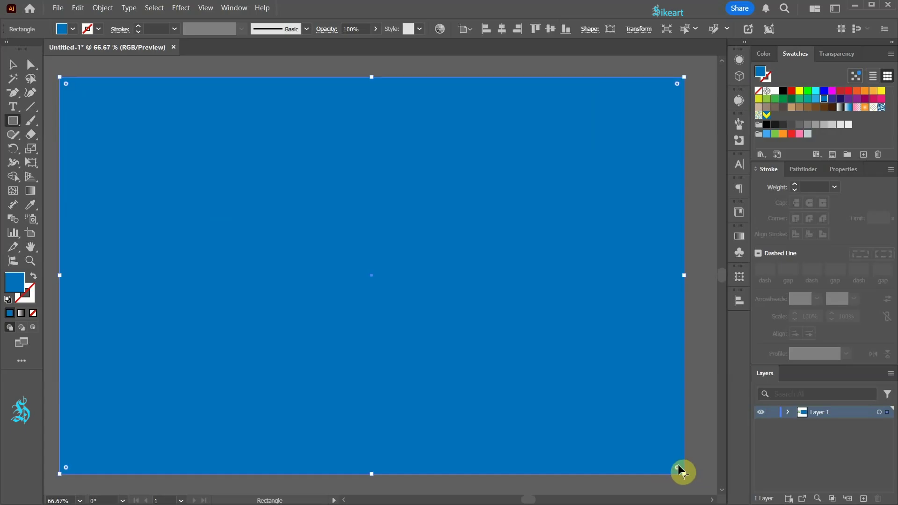
left_click(766, 116)
left_click(765, 117)
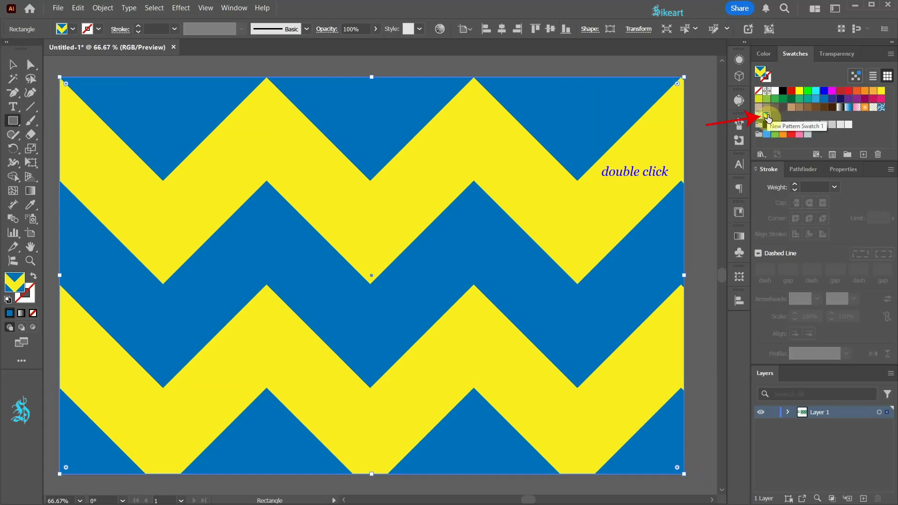
double_click(767, 116)
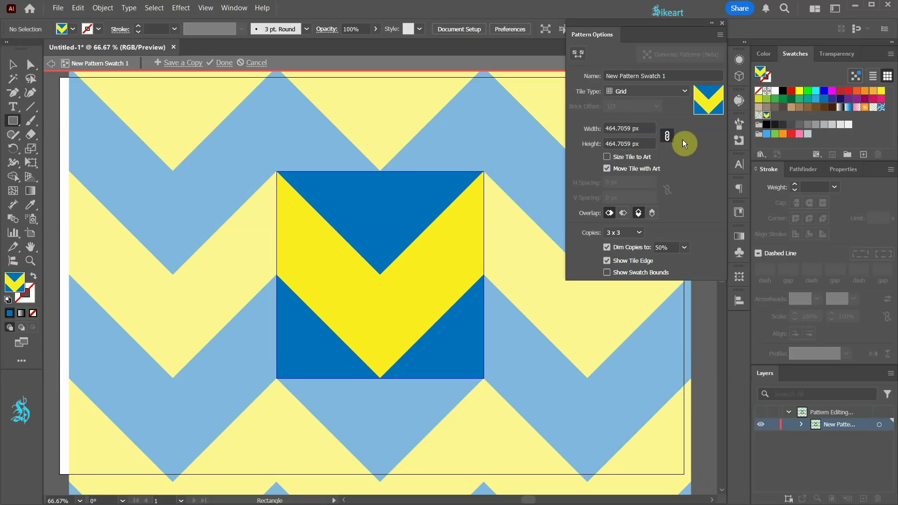
- Shrink the tile artwork proportionally to about 303 px, enable Size Tile to Art, and exit pattern editing
key("v")
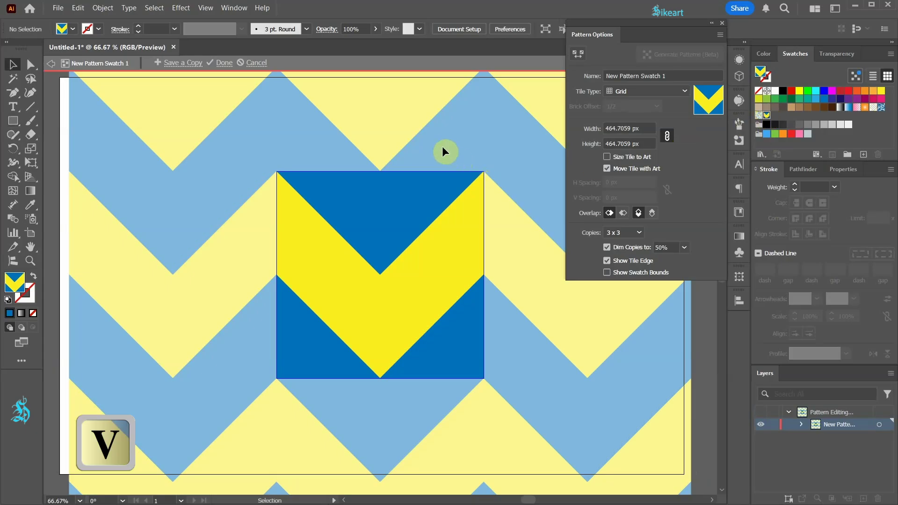
left_click_drag(236, 150, 536, 405)
left_click_drag(483, 171, 444, 204)
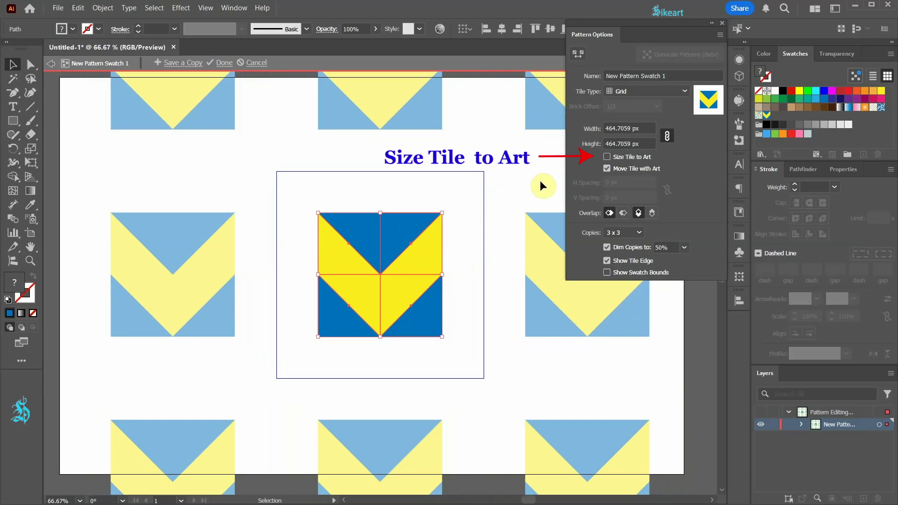
left_click(607, 157)
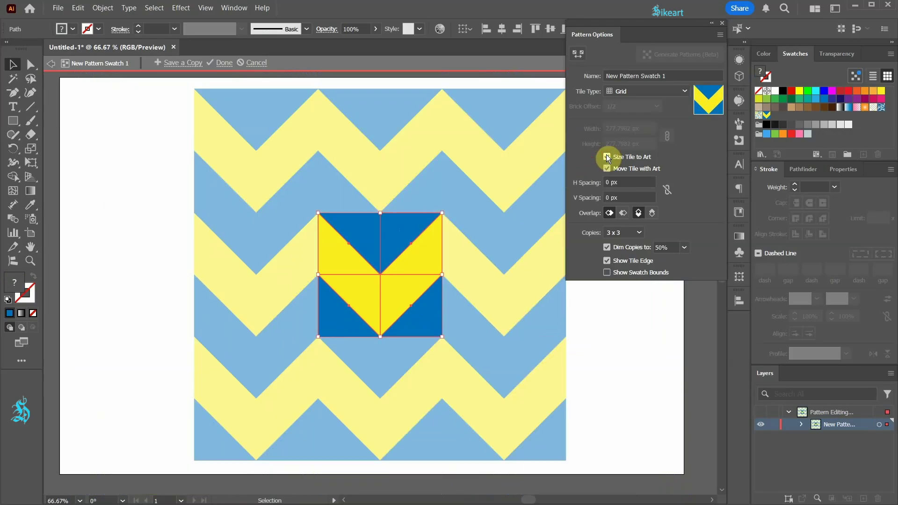
left_click(518, 63)
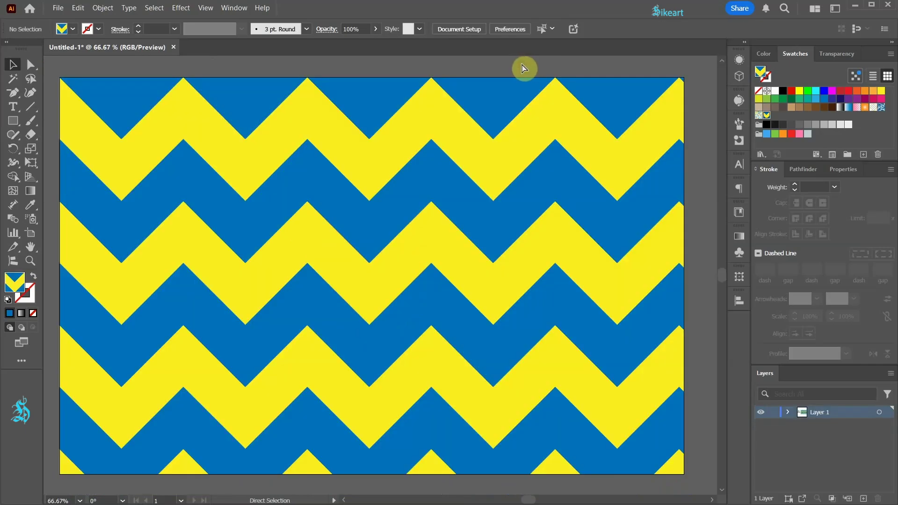
key("ctrl+0")
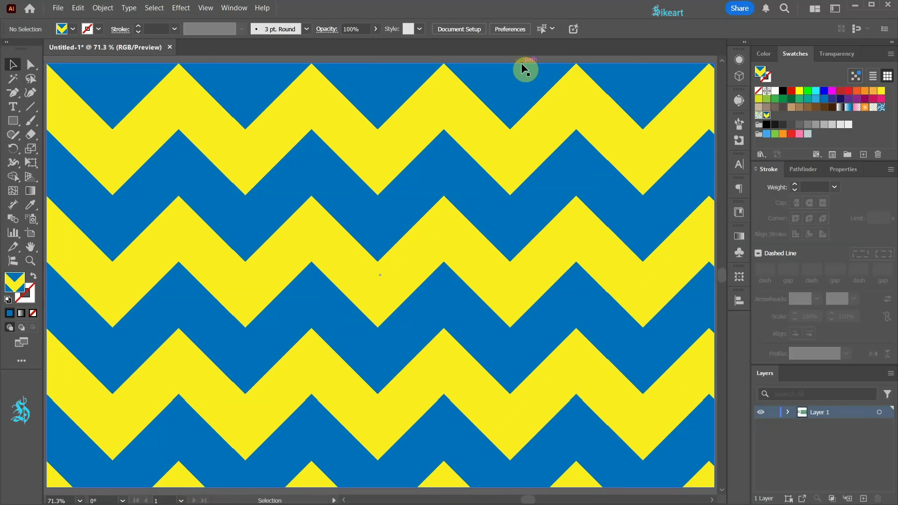
left_click(497, 75)
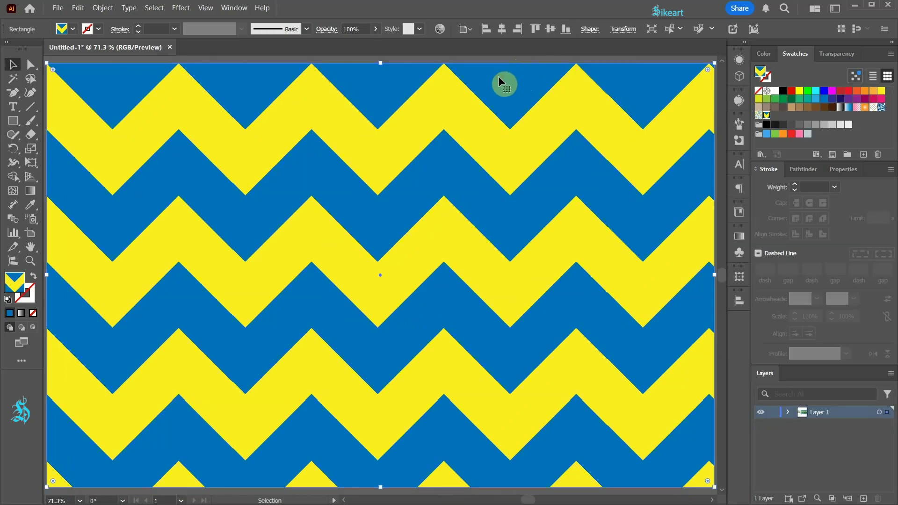
- In the pattern swatch, move the upper tile pieces down and turn the blue pieces white
double_click(766, 115)
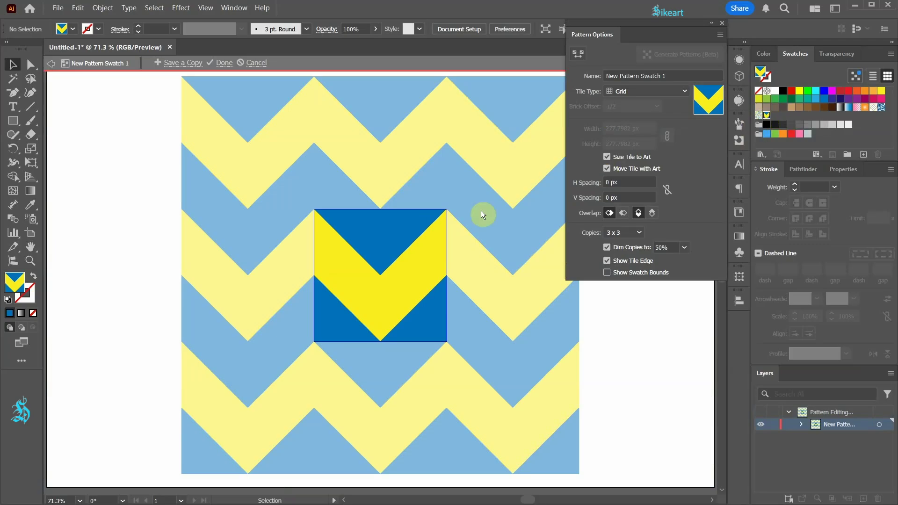
left_click(363, 229)
left_click(398, 233, "shift")
left_click_drag(397, 228, 345, 326)
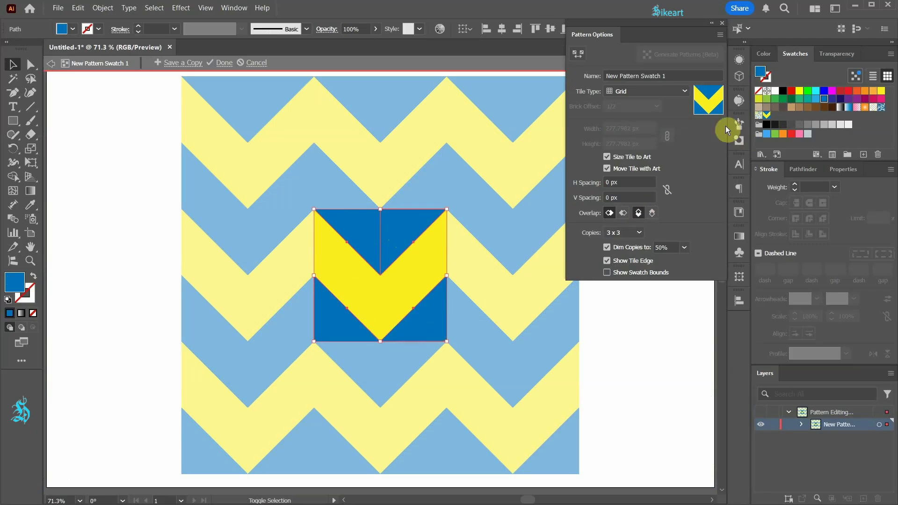
left_click(775, 91)
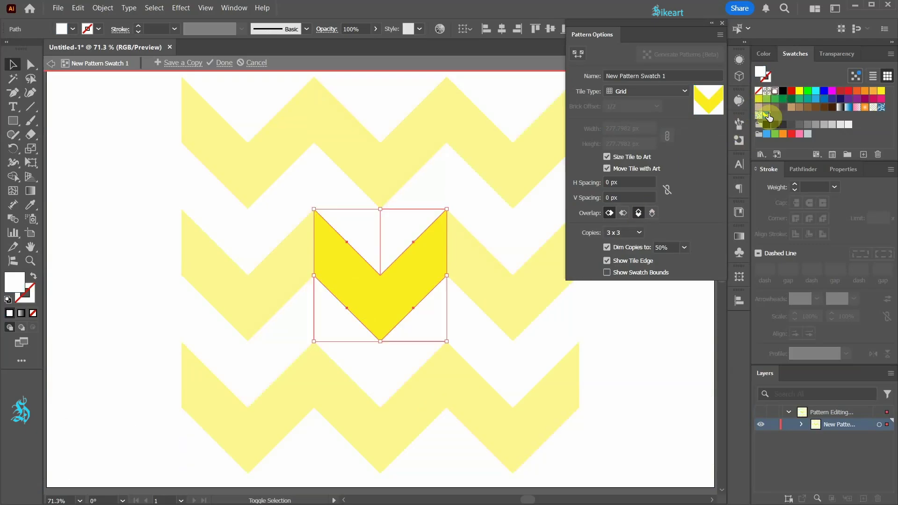
- Fill the two left pieces black and the two right pieces mid-grey, then finish editing
left_click(335, 256)
left_click(350, 284, "shift")
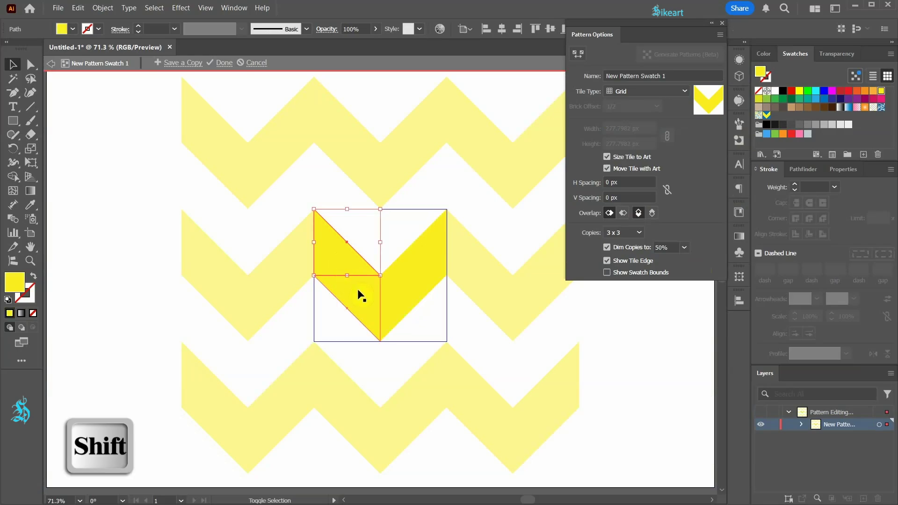
left_click(357, 290, "shift")
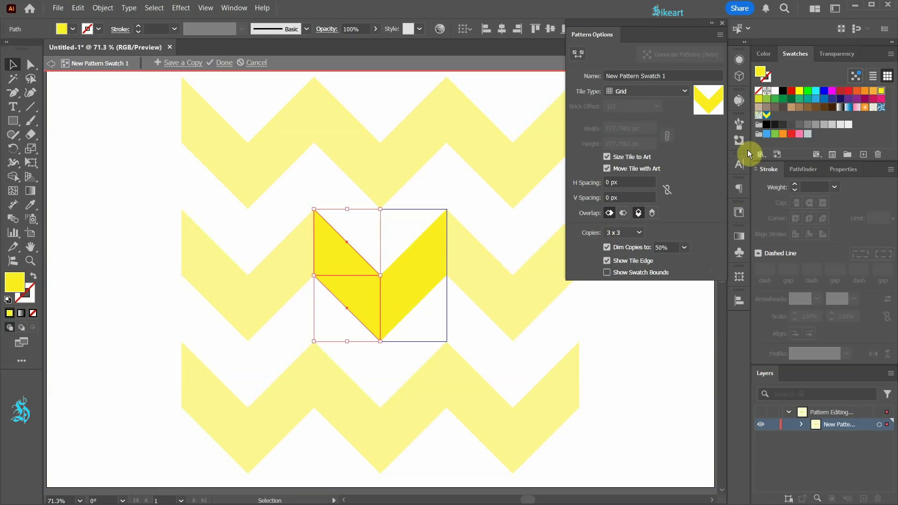
left_click(782, 91)
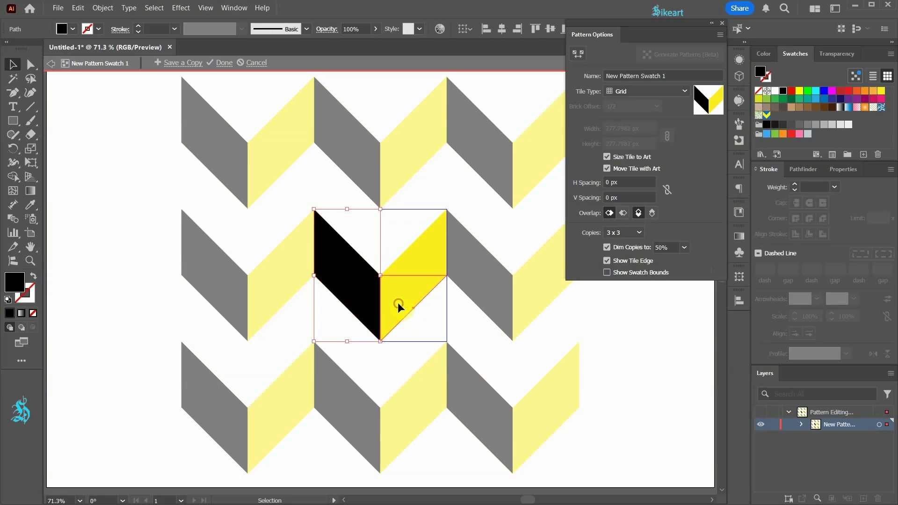
left_click(414, 290)
left_click(422, 259, "shift")
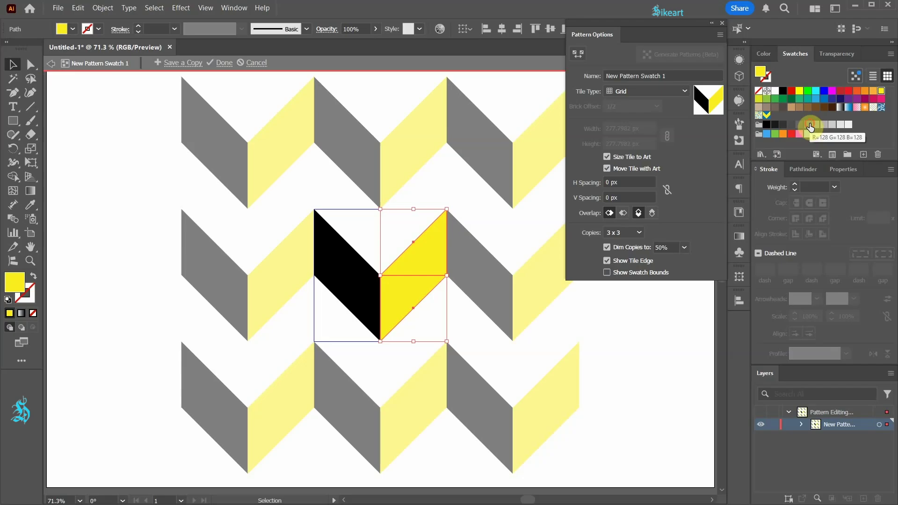
left_click(807, 124)
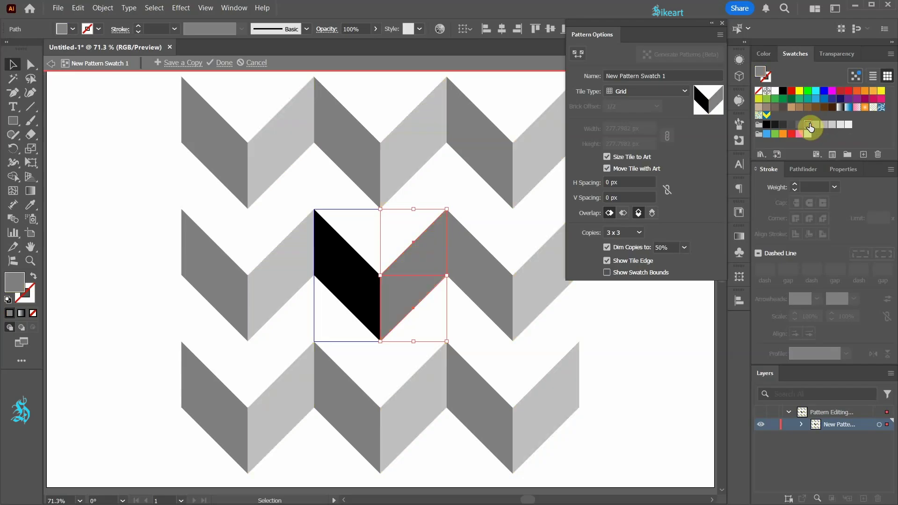
left_click(537, 61)
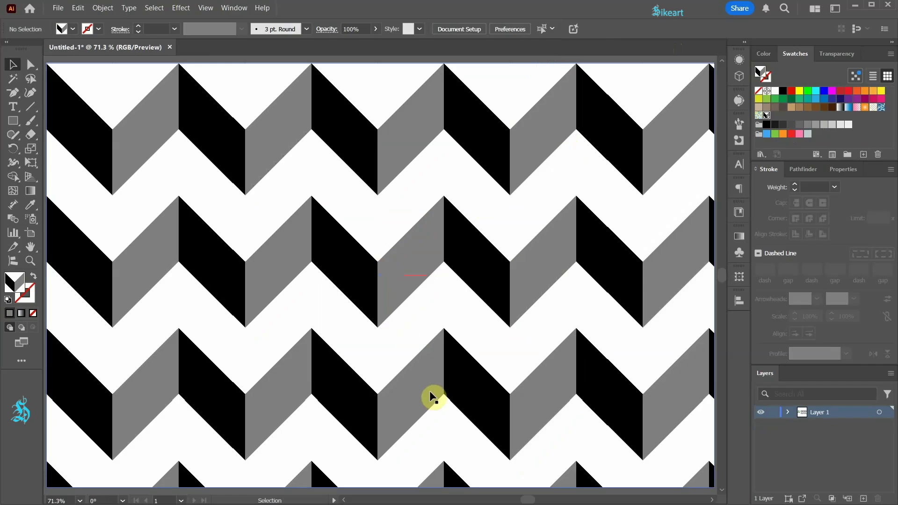
- In the pattern swatch, duplicate the tile artwork straight down below itself
double_click(765, 116)
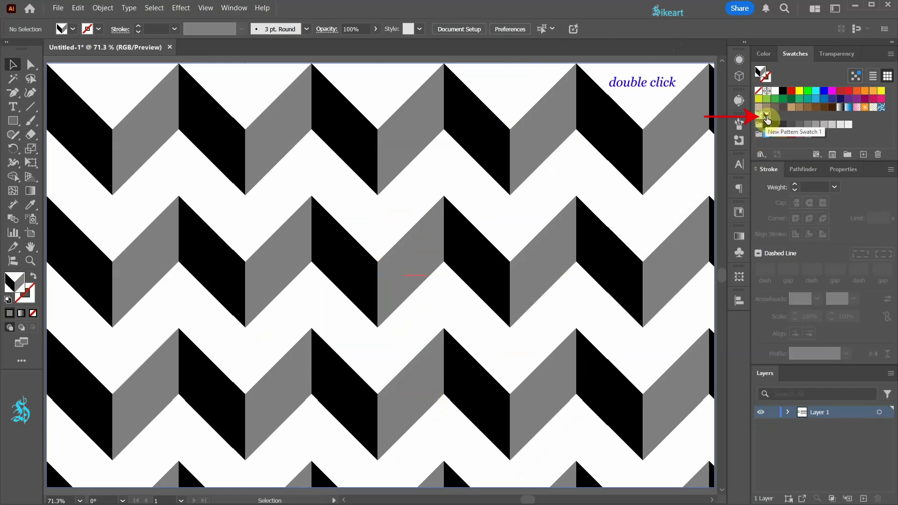
left_click_drag(295, 191, 509, 368)
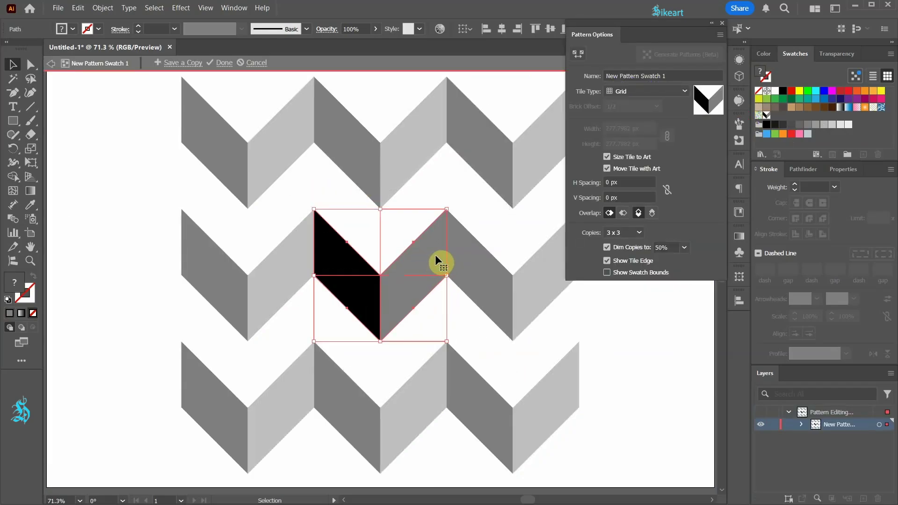
left_click_drag(435, 256, 442, 391)
- Reflect the lower copy across the vertical axis and finish editing the pattern
scroll(466, 318, "down", 3)
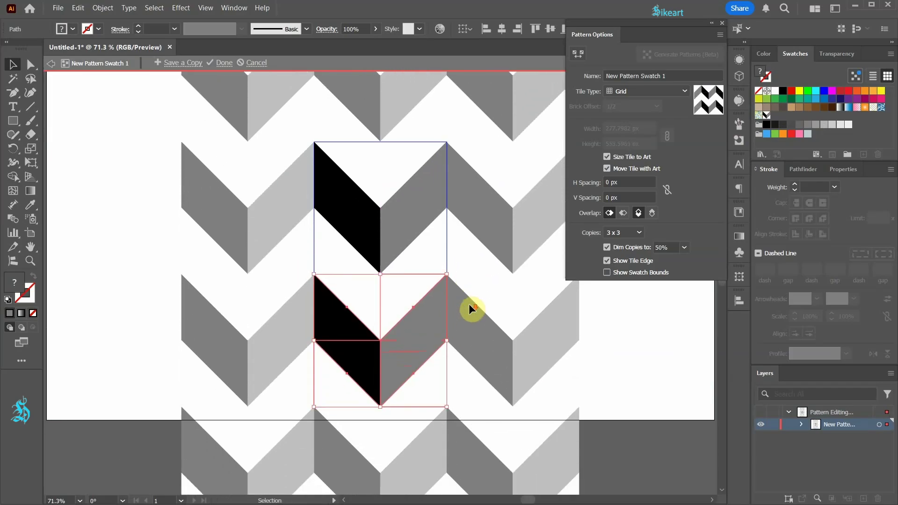
key("o")
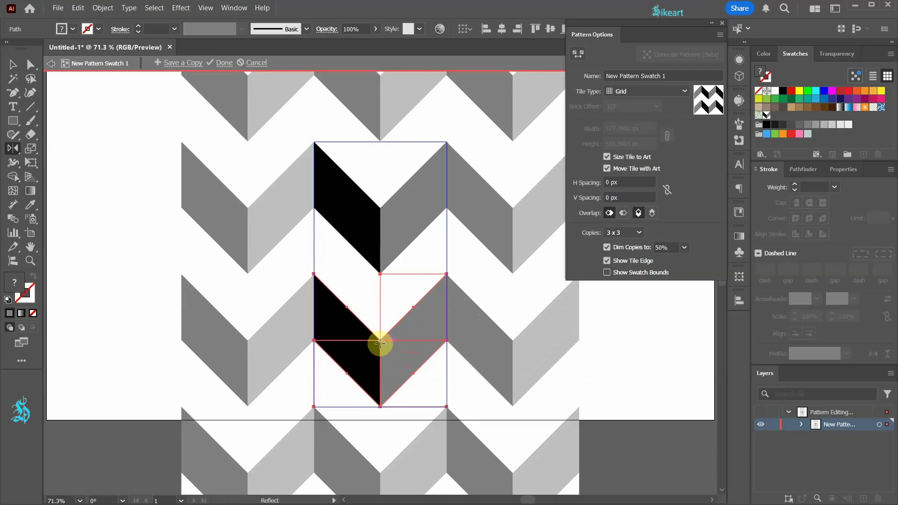
key("Return")
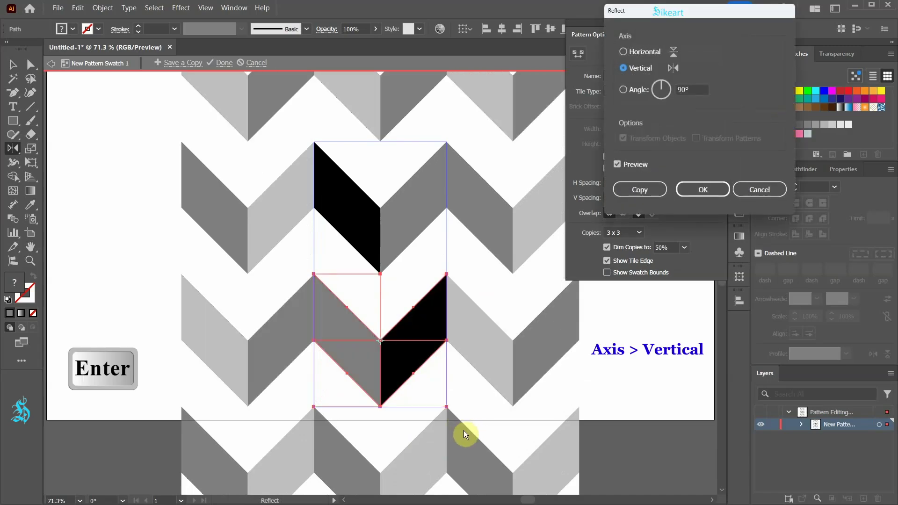
left_click(695, 194)
left_click(526, 62)
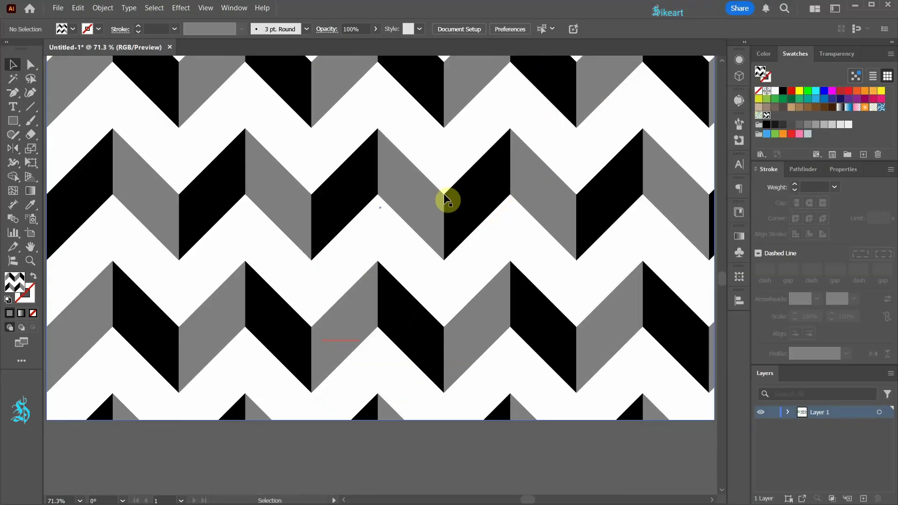
- Shrink the chevron pattern's tile artwork proportionally so denser black-and-grey rows fill the rectangle
scroll(447, 195, "up", 2)
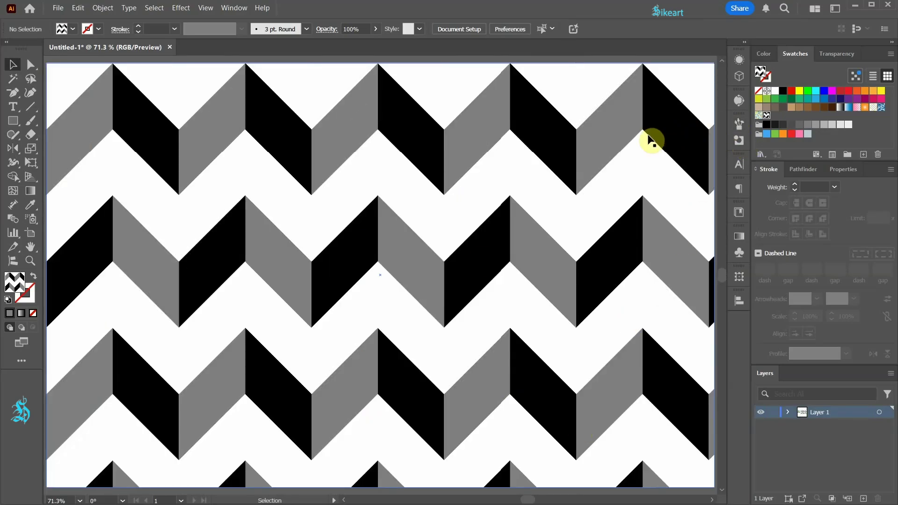
left_click(662, 129)
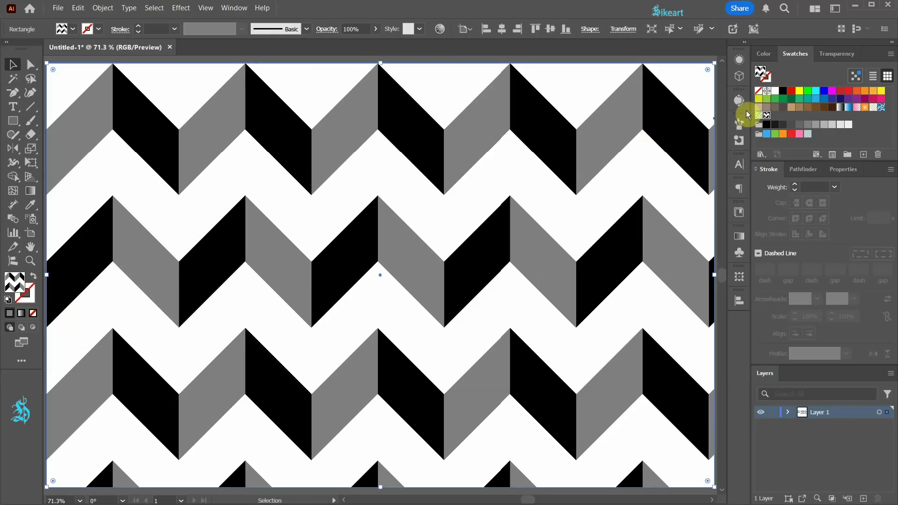
double_click(766, 115)
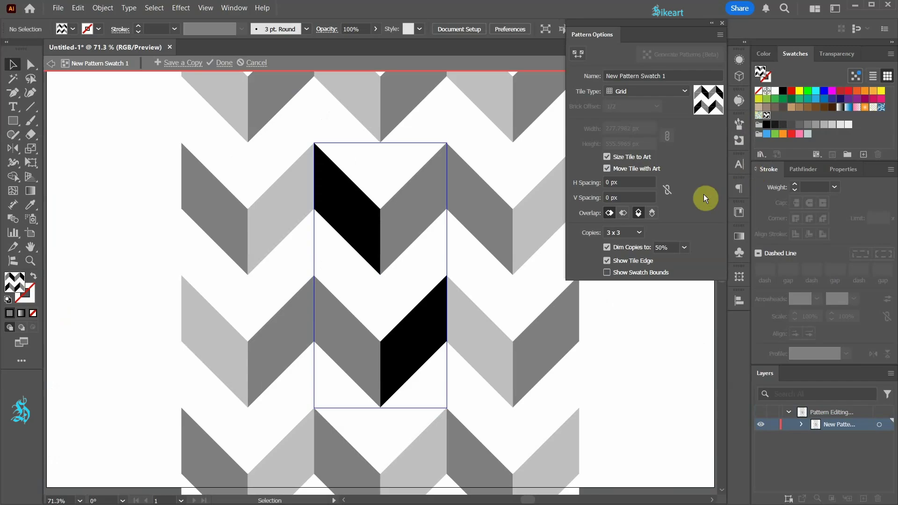
left_click_drag(278, 124, 542, 445)
left_click_drag(446, 148, 413, 188)
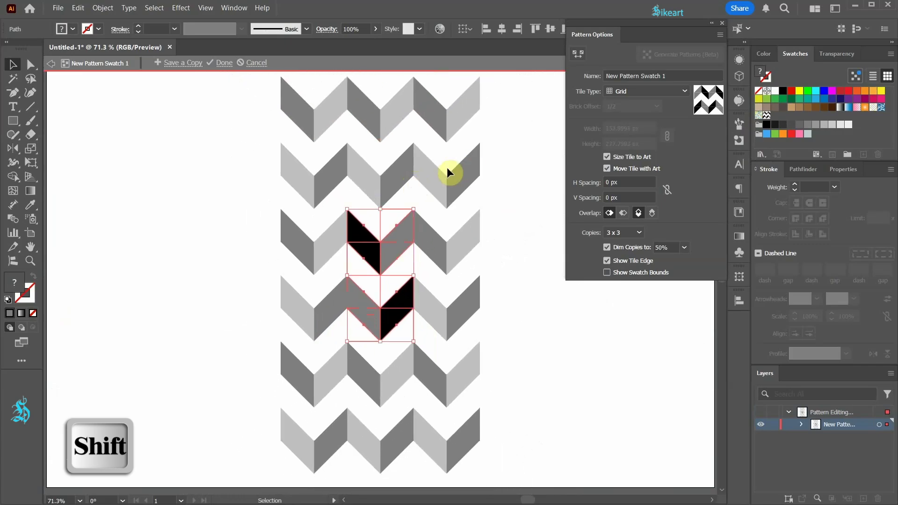
left_click(529, 64)
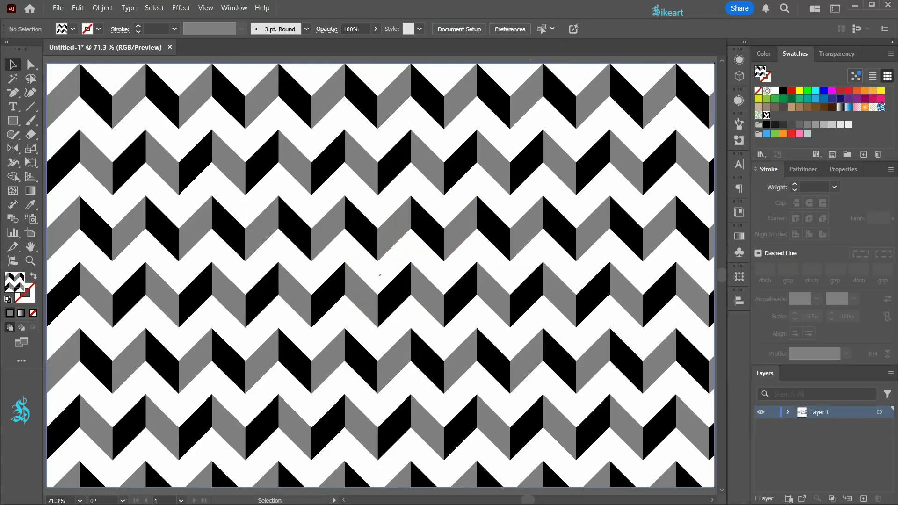